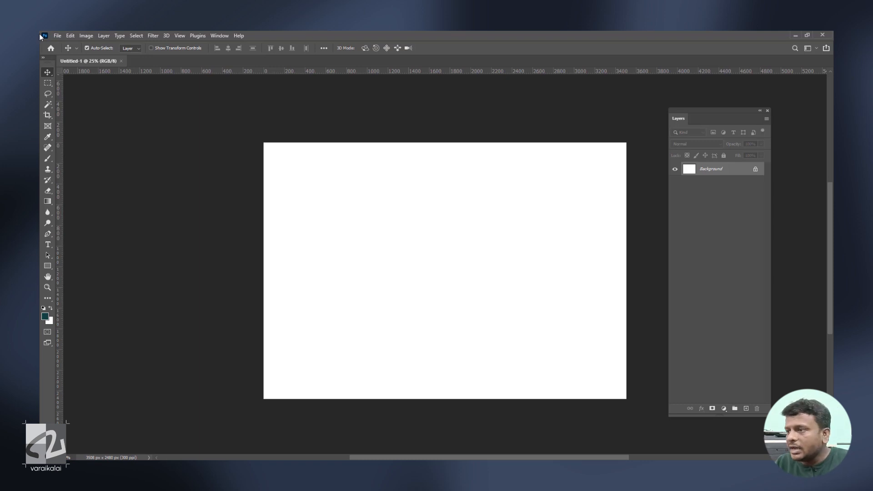
# Fill the Background diagonally from upper left to lower right with the pink-orange-navy linear gradient from the Purples presets.
pyautogui.click(58, 35)
pyautogui.click(238, 118)
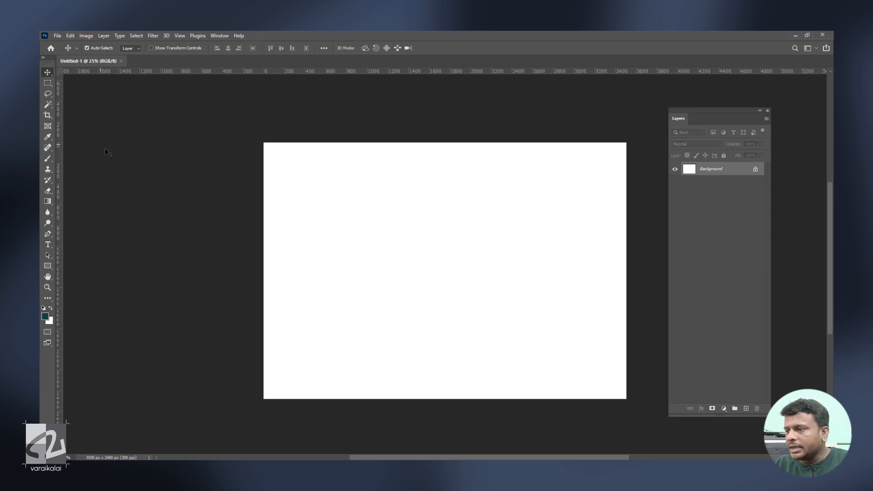
pyautogui.click(47, 202)
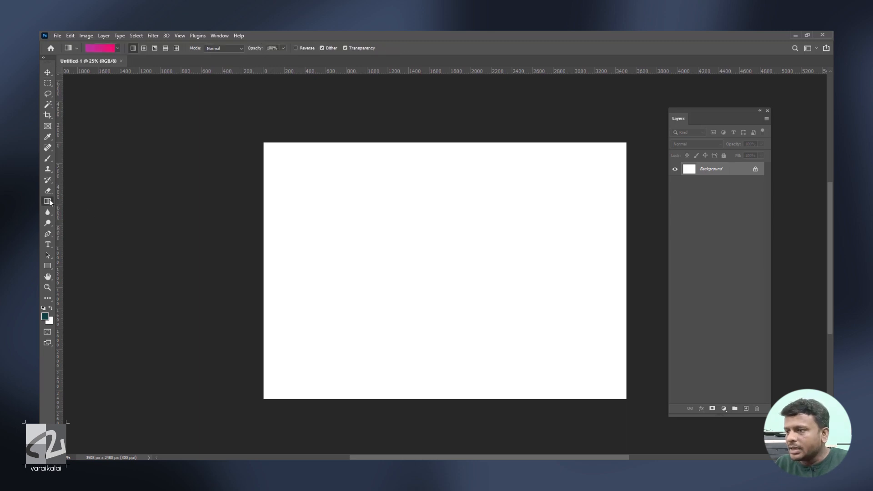
pyautogui.click(110, 50)
pyautogui.click(512, 143)
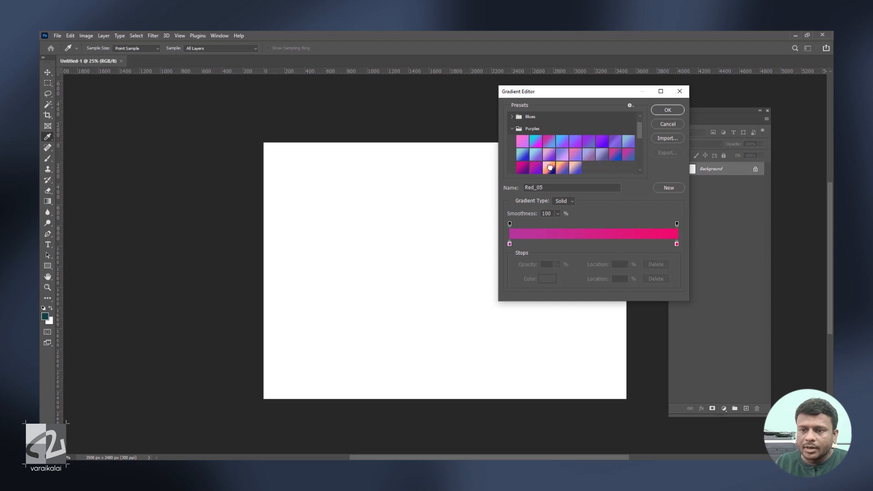
pyautogui.click(548, 169)
pyautogui.click(667, 110)
pyautogui.moveTo(289, 166); pyautogui.dragTo(632, 399)
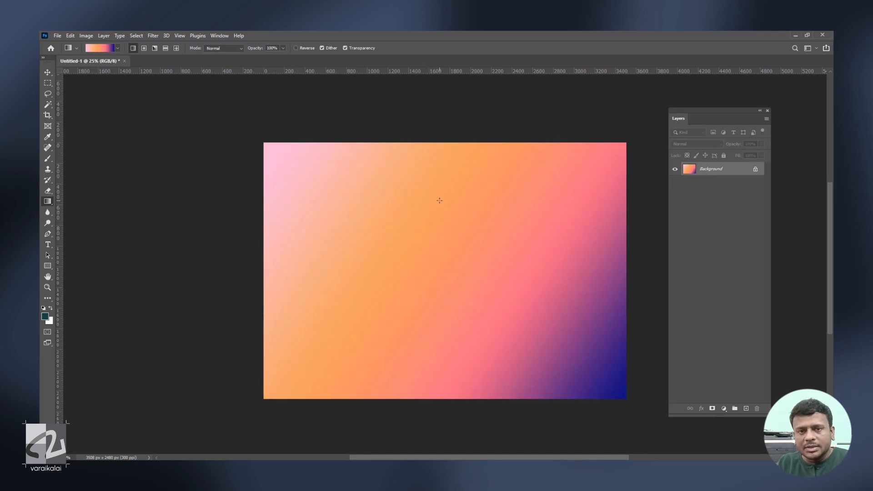
# Save the document in the Demo folder as "Test one" in Photoshop (PSD) format.
pyautogui.click(58, 36)
pyautogui.click(75, 127)
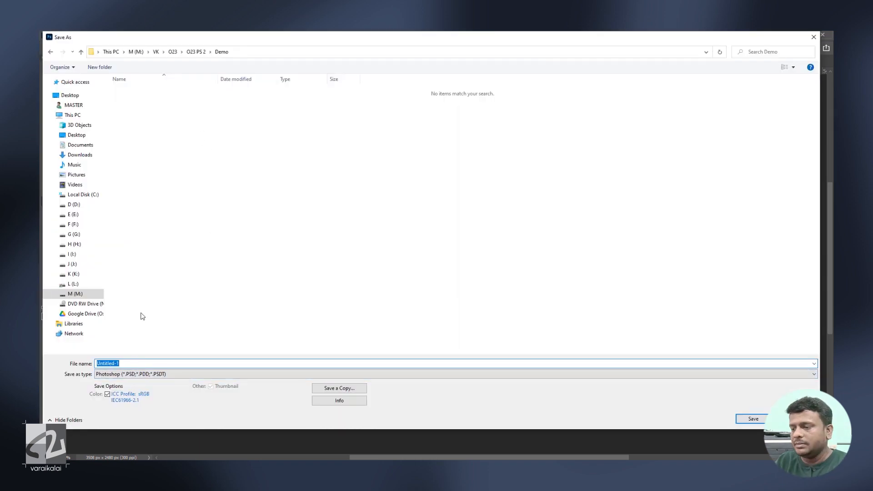
pyautogui.write('Test one')
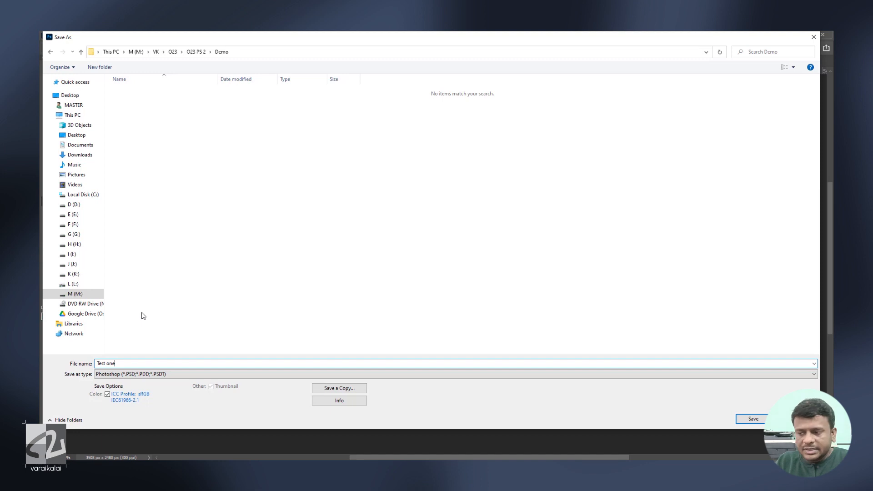
pyautogui.click(155, 376)
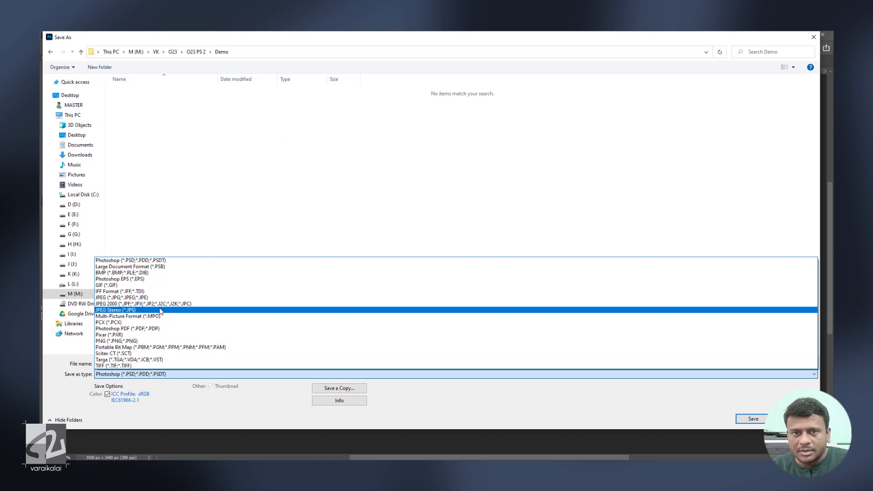
pyautogui.click(195, 262)
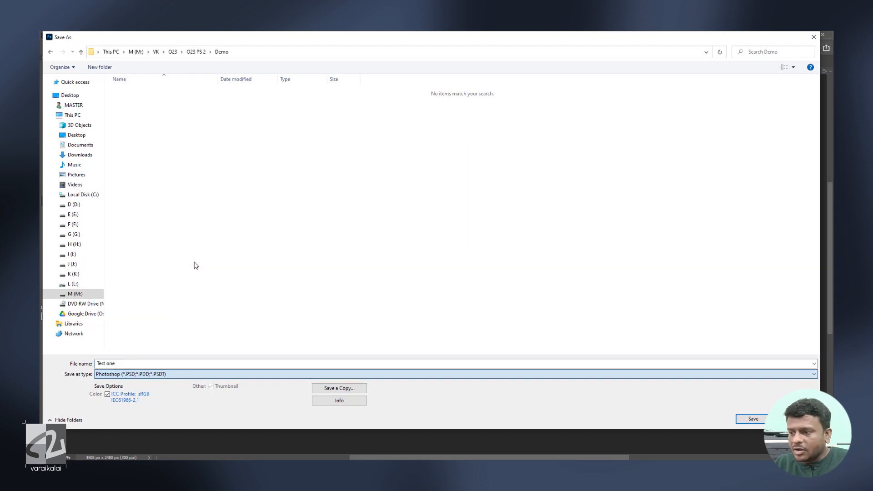
pyautogui.click(752, 419)
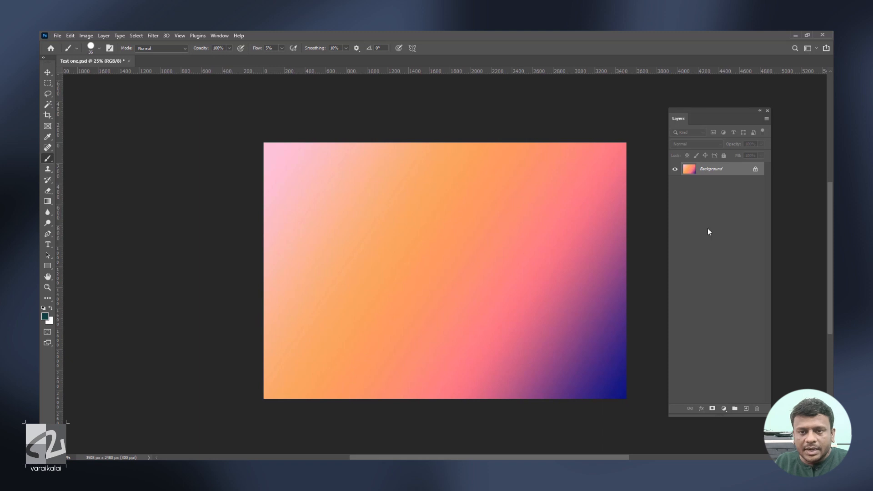
# Add a new layer, paint a short wavy brush stroke near the canvas centre and save the file.
pyautogui.click(746, 410)
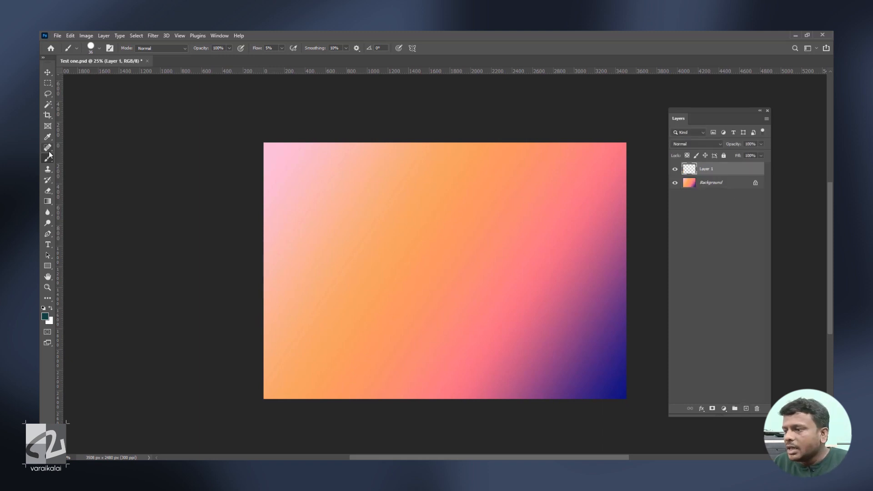
pyautogui.moveTo(402, 274); pyautogui.dragTo(445, 279)
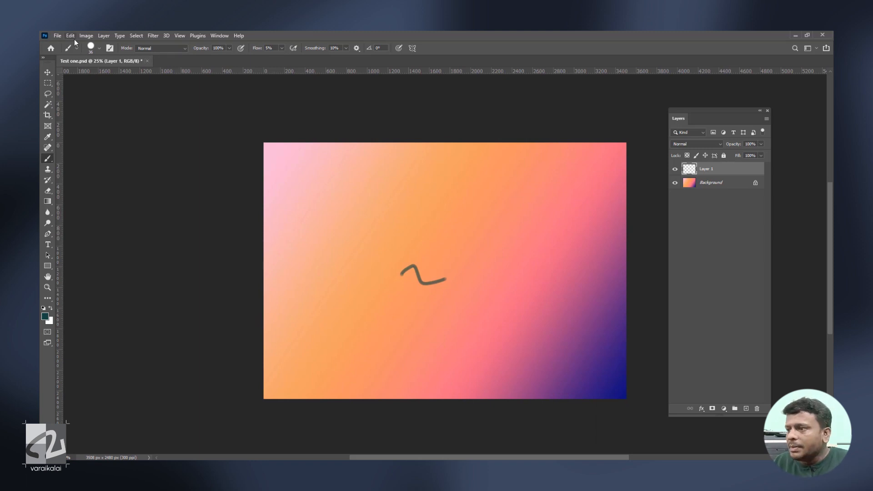
pyautogui.click(59, 36)
pyautogui.click(65, 127)
pyautogui.click(524, 155)
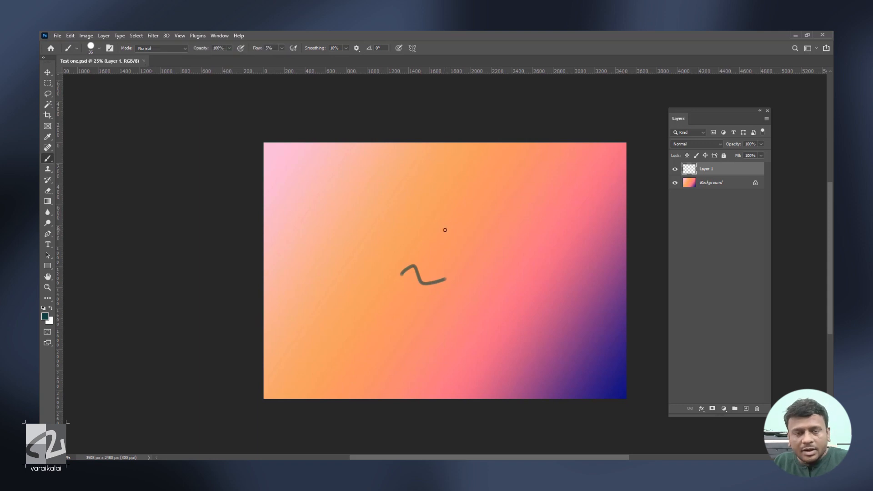
# Add another layer, paint a longer zigzag brush stroke to the upper right of the first one and save again.
pyautogui.click(746, 408)
pyautogui.moveTo(456, 246)
pyautogui.mouseDown()
pyautogui.moveTo(507, 265)
pyautogui.moveTo(549, 243)
pyautogui.mouseUp()
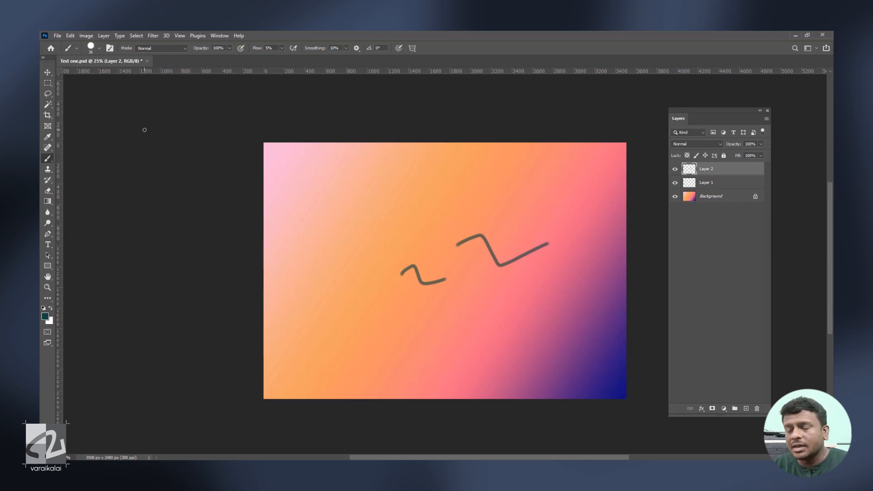
pyautogui.click(70, 36)
pyautogui.moveTo(58, 36)
pyautogui.click(81, 130)
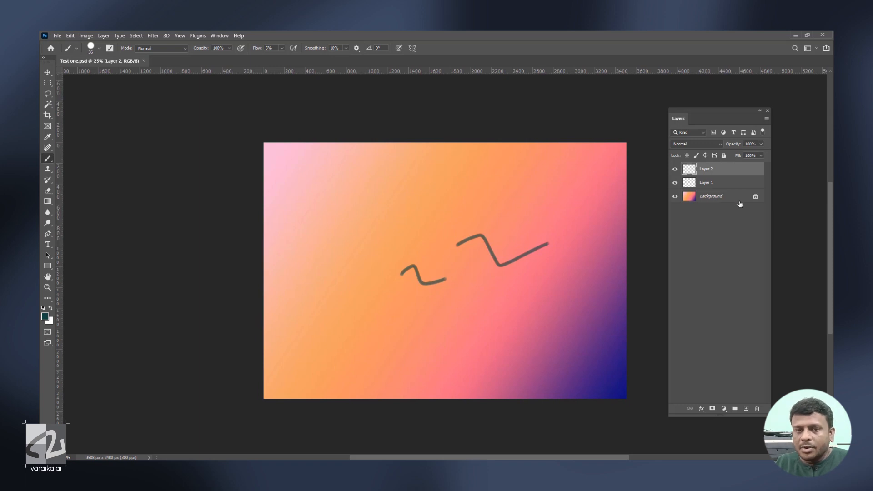
pyautogui.click(55, 36)
pyautogui.click(86, 135)
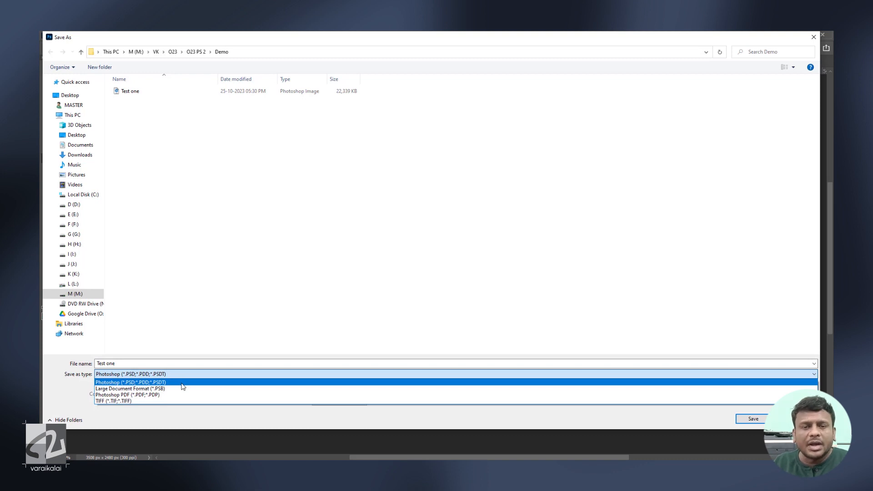
pyautogui.click(182, 384)
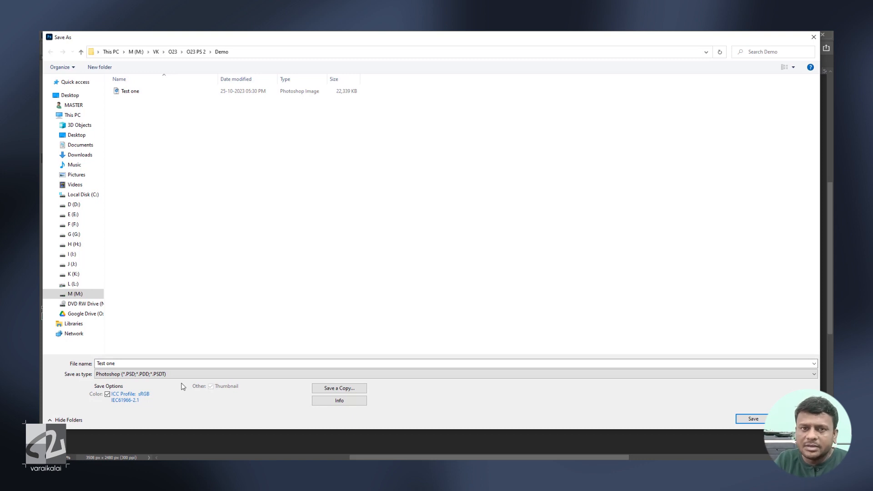
pyautogui.press('Escape')
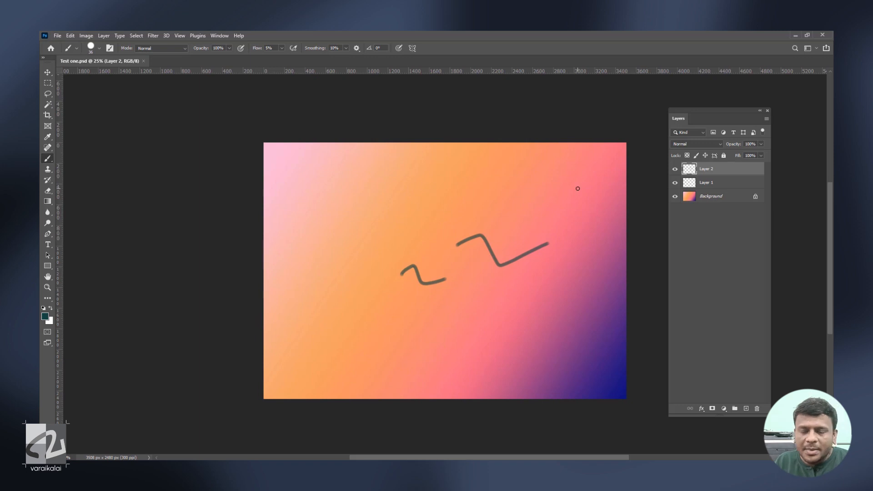
# Save a copy of the document in the Demo folder as "Test one copy" in JPEG format.
pyautogui.click(54, 33)
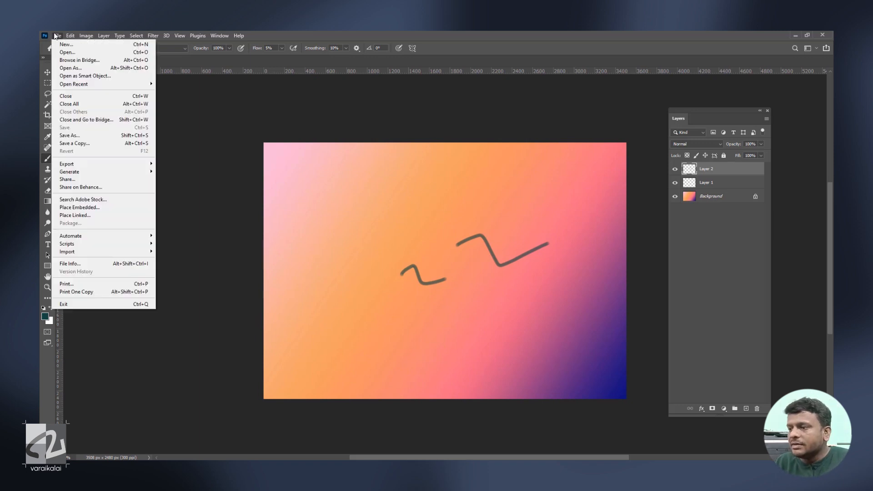
pyautogui.click(98, 143)
pyautogui.click(168, 374)
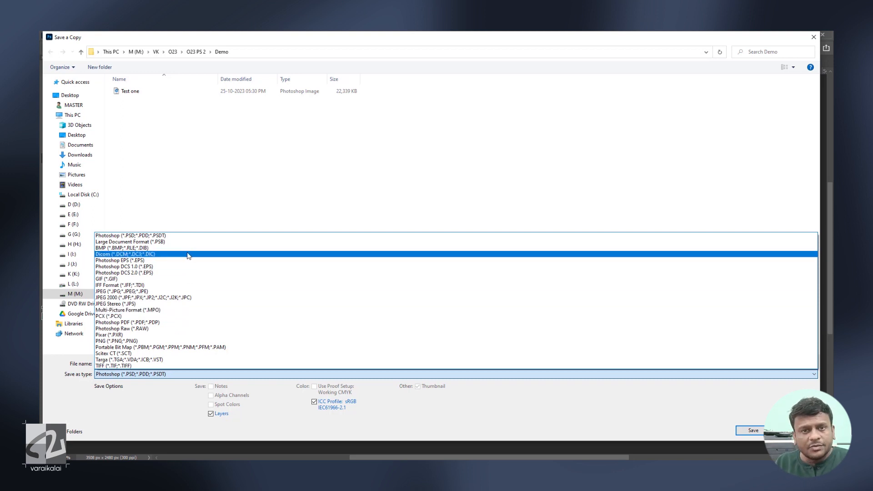
pyautogui.click(187, 291)
pyautogui.click(140, 376)
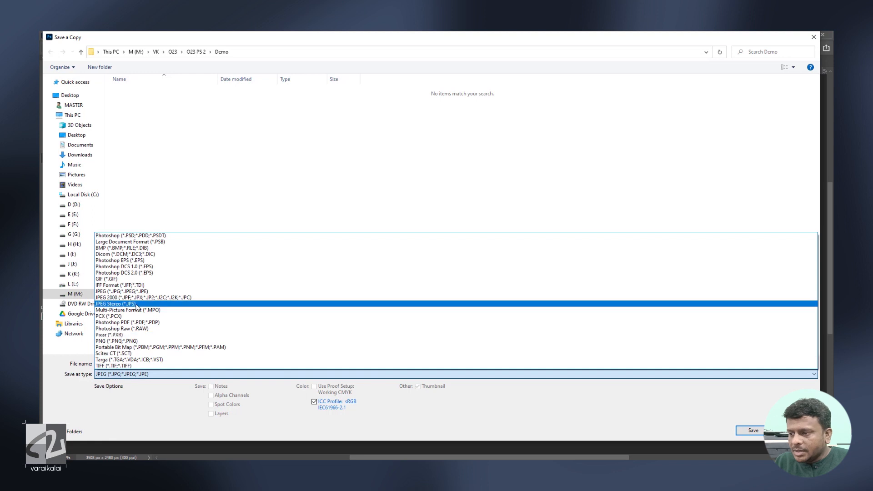
pyautogui.click(140, 292)
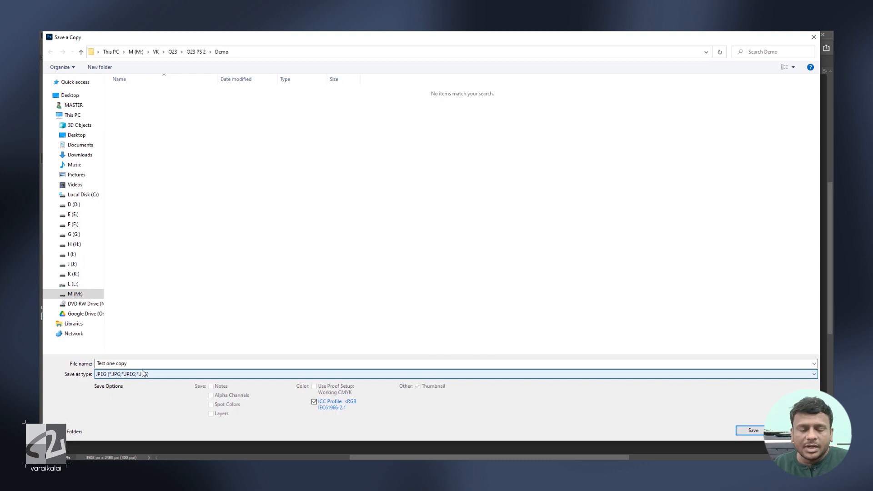
pyautogui.click(750, 431)
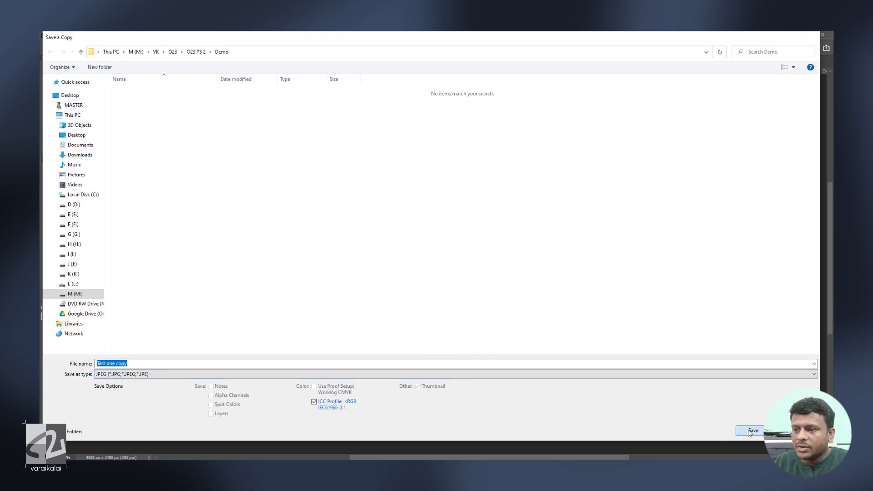
# Set the JPEG quality to 7 (Medium) and accept the JPEG options.
pyautogui.moveTo(427, 176); pyautogui.dragTo(421, 178)
pyautogui.click(428, 162)
pyautogui.click(427, 181)
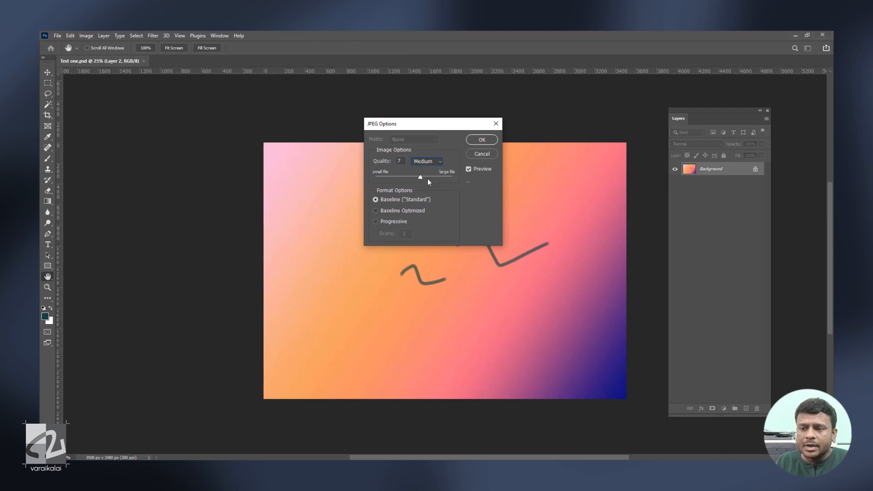
pyautogui.click(481, 140)
# Switch to the Demo folder in File Explorer, view the "Test one copy" image, and close the viewer and folder.
pyautogui.moveTo(230, 468)
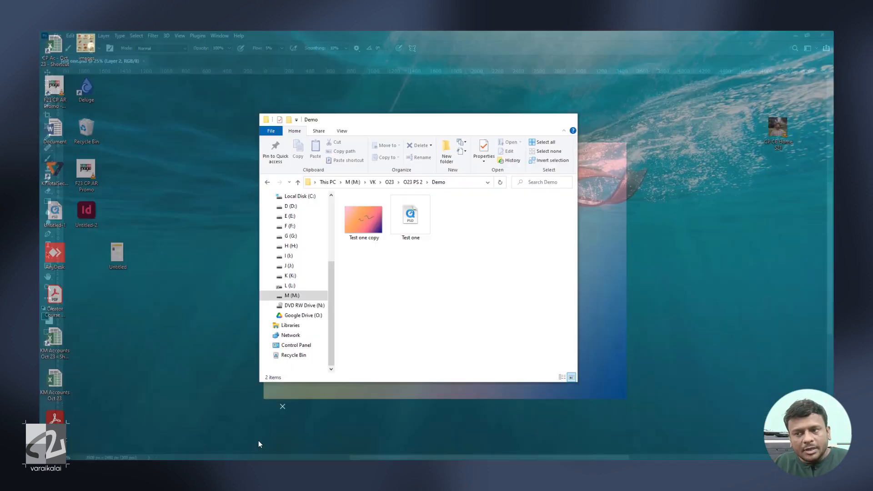
pyautogui.click(259, 442)
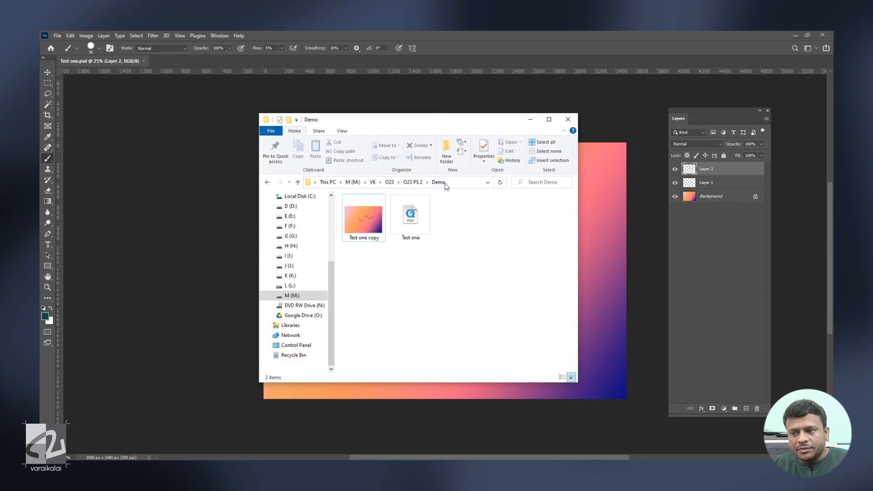
pyautogui.click(376, 232)
pyautogui.doubleClick(375, 231)
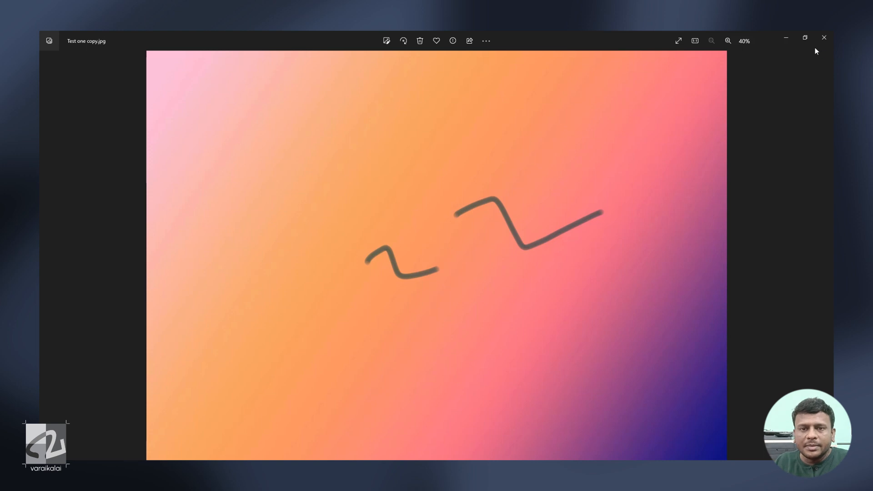
pyautogui.click(805, 39)
pyautogui.click(794, 44)
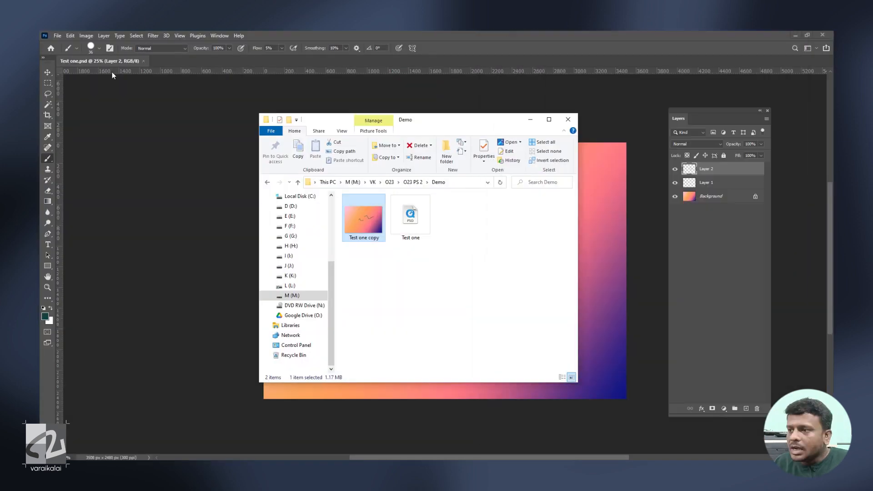
pyautogui.click(574, 120)
# Close the current document and reopen the "Test one" PSD file from the Demo folder.
pyautogui.click(144, 61)
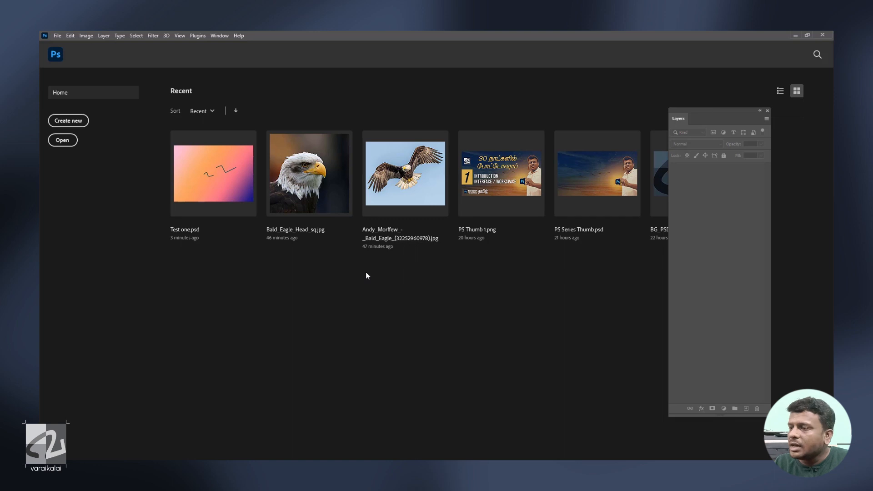
pyautogui.click(58, 36)
pyautogui.click(58, 35)
pyautogui.hotkey('ctrl', 'o')
pyautogui.click(218, 104)
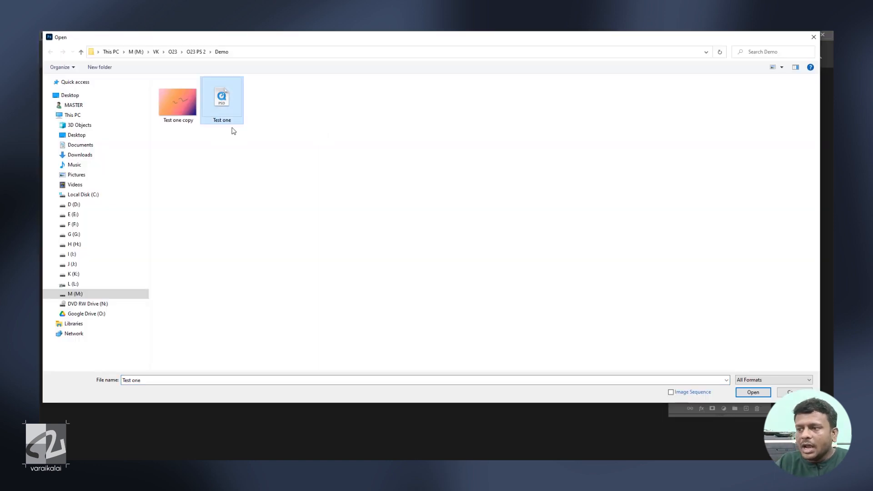
pyautogui.doubleClick(220, 100)
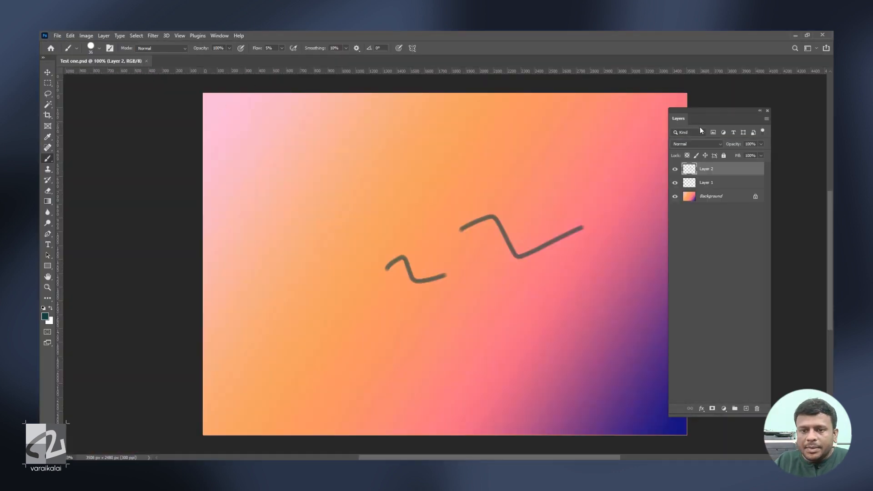
# Hide and show Layer 2 and Layer 1 in turn to check their separate brush strokes.
pyautogui.click(675, 169)
pyautogui.click(675, 169)
pyautogui.click(675, 183)
pyautogui.click(675, 183)
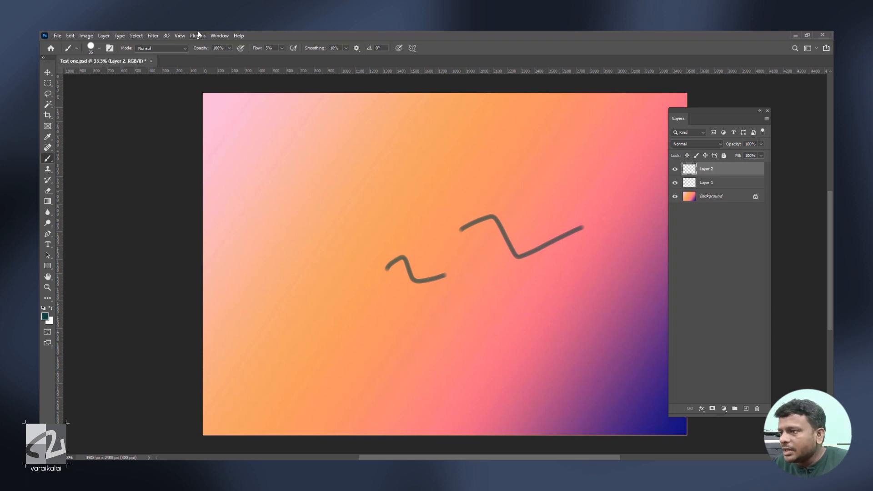
# Open the "Test one copy" JPEG from the Demo folder alongside the PSD document.
pyautogui.click(58, 36)
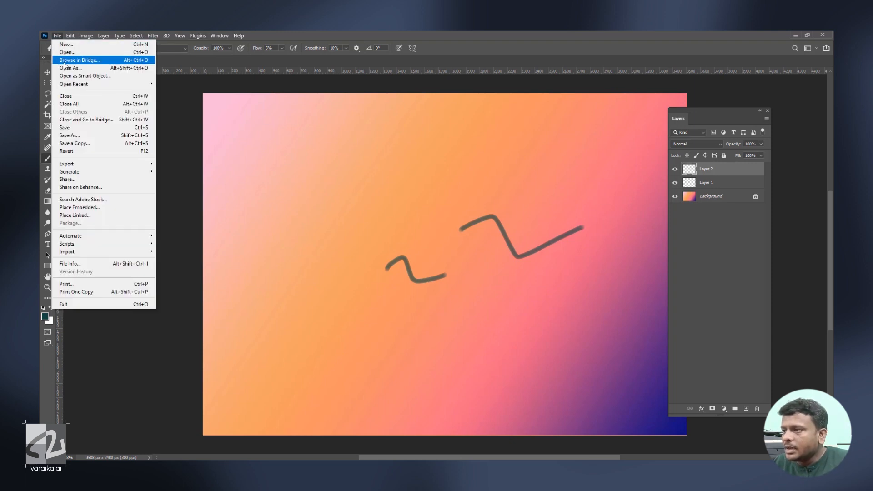
pyautogui.press('Escape')
pyautogui.hotkey('ctrl', 'o')
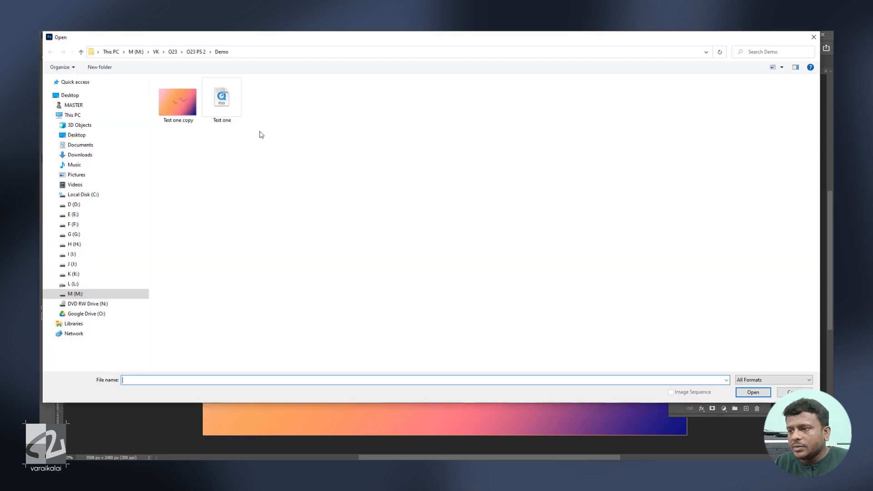
pyautogui.click(184, 108)
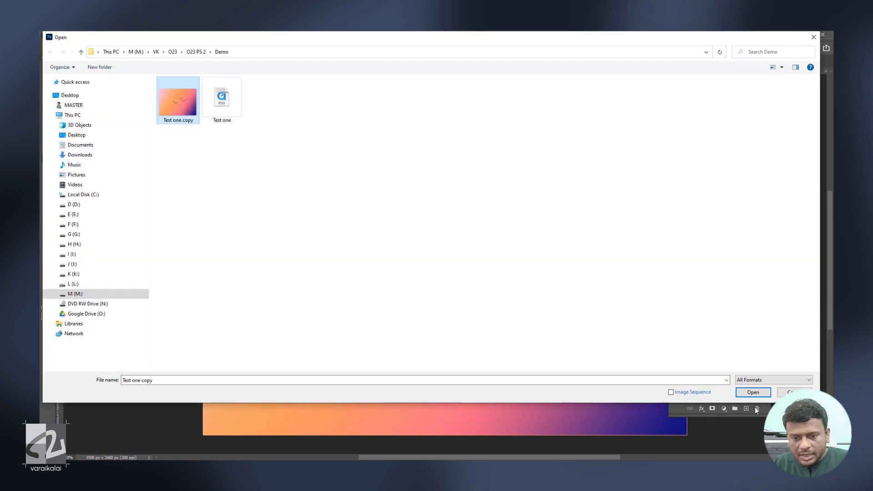
pyautogui.click(753, 392)
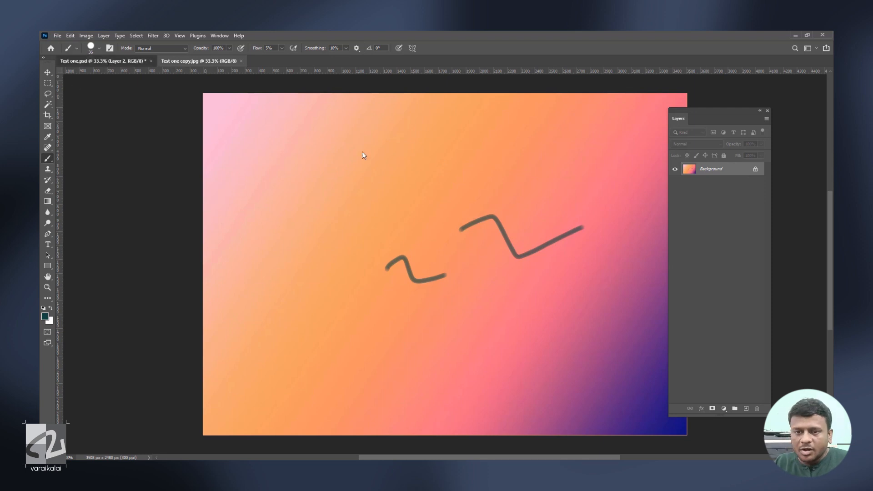
# Place the Bald_Eagle_Head_sq image from the Wikimedia folder onto the "Test one copy" JPEG document and commit it.
pyautogui.click(116, 61)
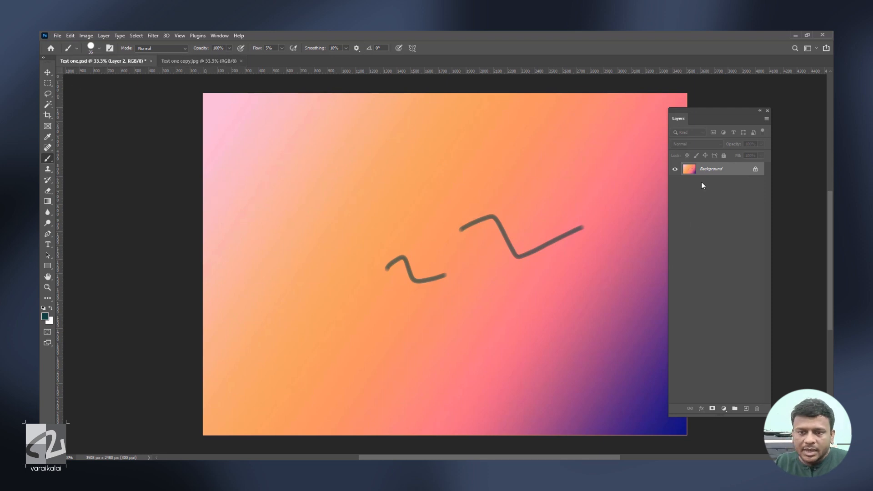
pyautogui.click(193, 60)
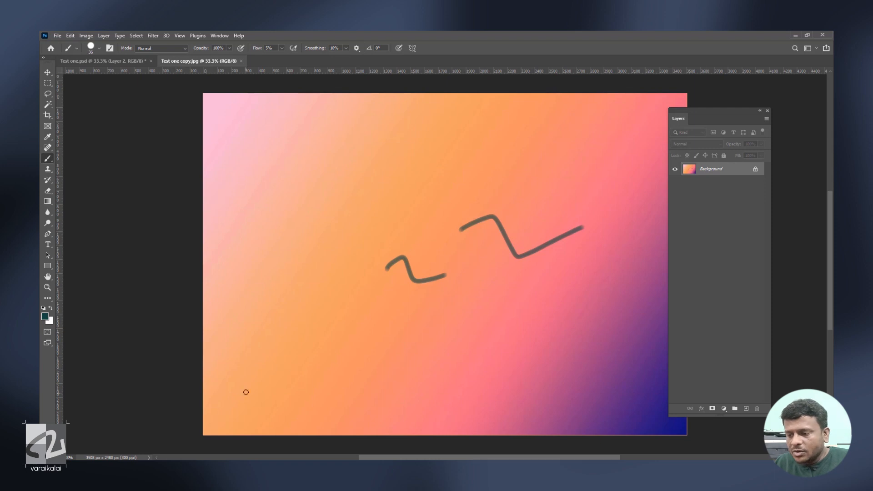
pyautogui.moveTo(229, 468)
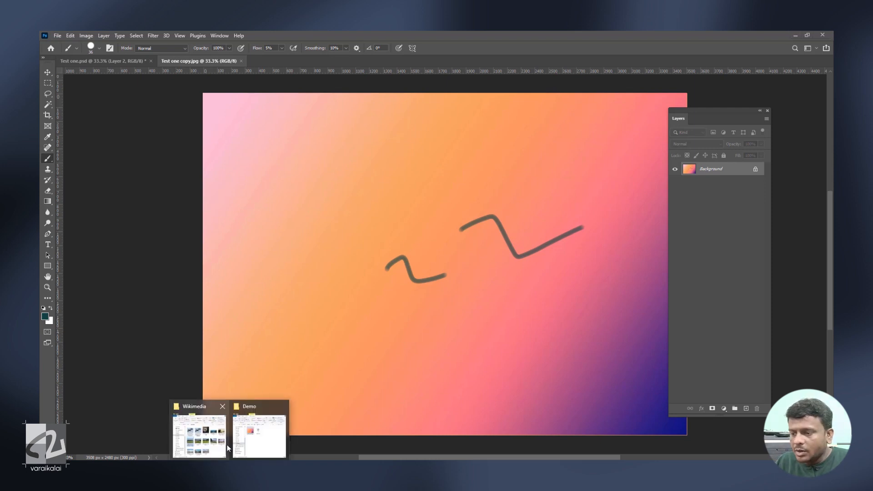
pyautogui.click(202, 408)
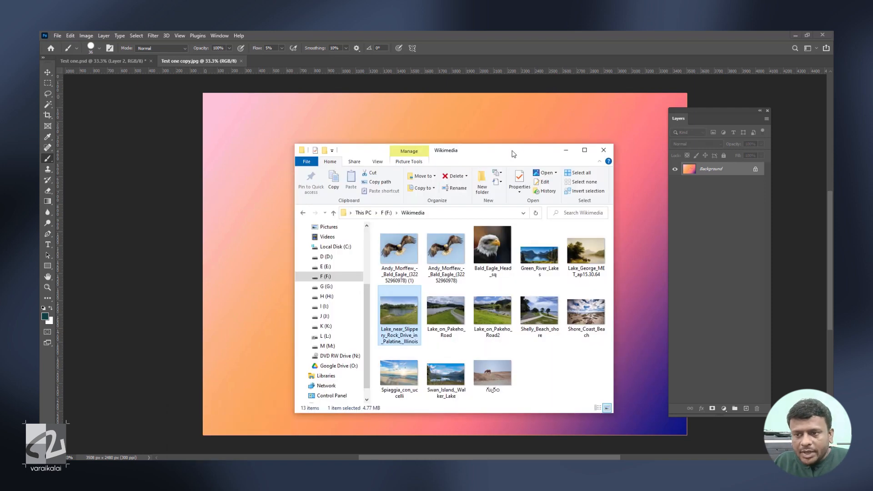
pyautogui.moveTo(512, 153); pyautogui.dragTo(688, 120)
pyautogui.click(662, 224)
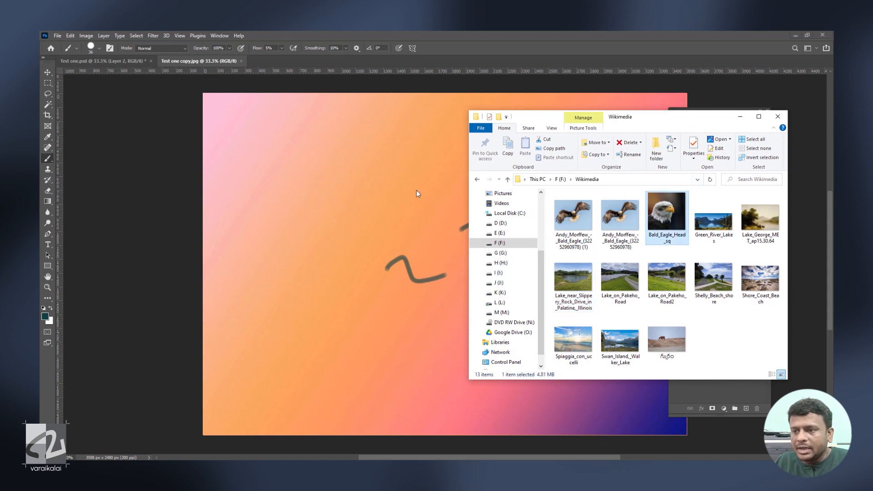
pyautogui.moveTo(430, 193); pyautogui.dragTo(335, 183)
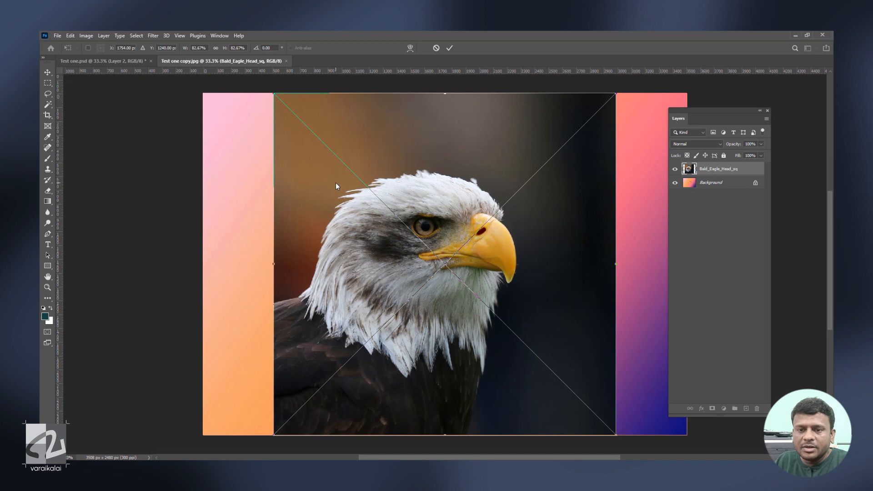
pyautogui.press('Return')
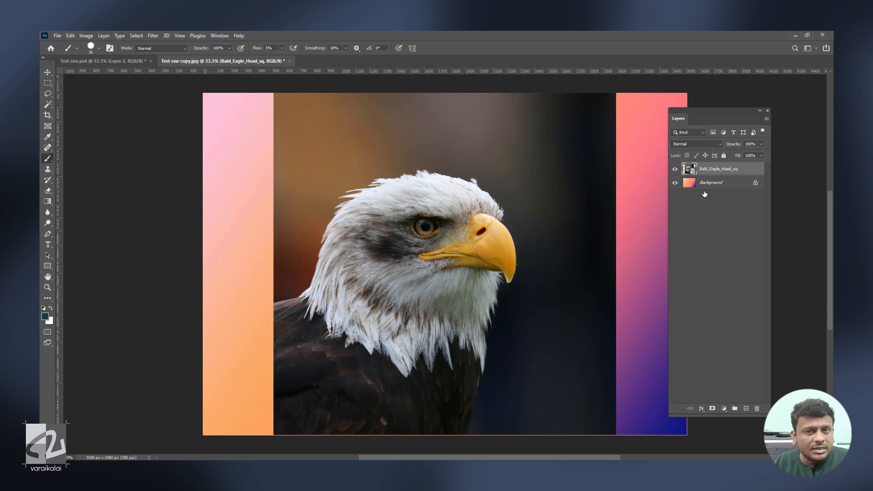
# Hide and show the eagle layer over the Background, and compare the JPEG document with the "Test one" PSD.
pyautogui.click(675, 170)
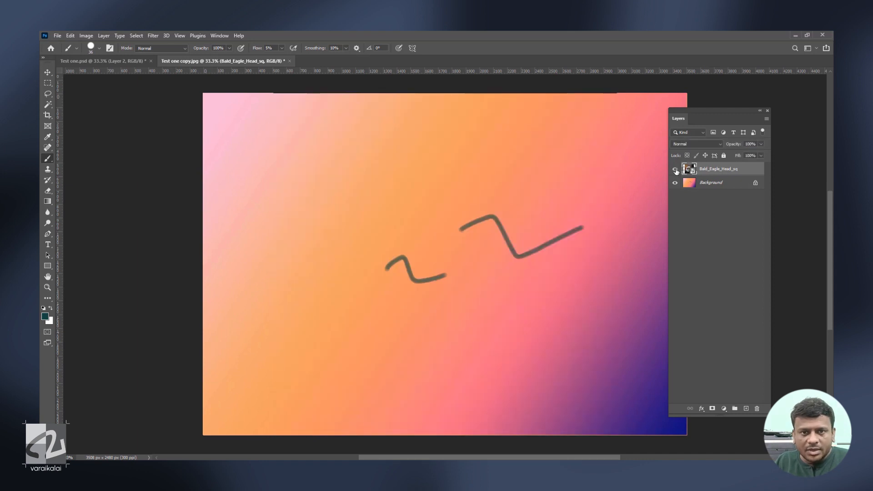
pyautogui.click(675, 170)
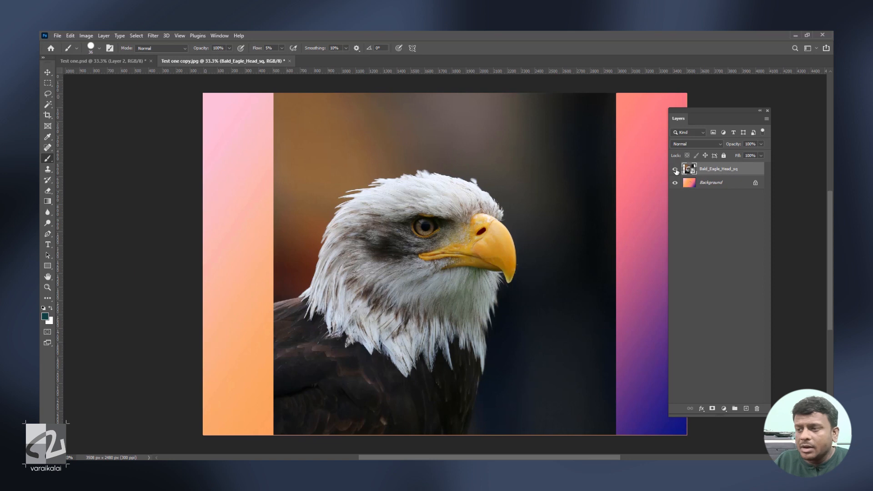
pyautogui.click(121, 59)
pyautogui.click(222, 62)
# Detach the "Test one copy" JPEG and the "Test one" PSD into floating windows and close both without saving.
pyautogui.moveTo(223, 62); pyautogui.dragTo(116, 107)
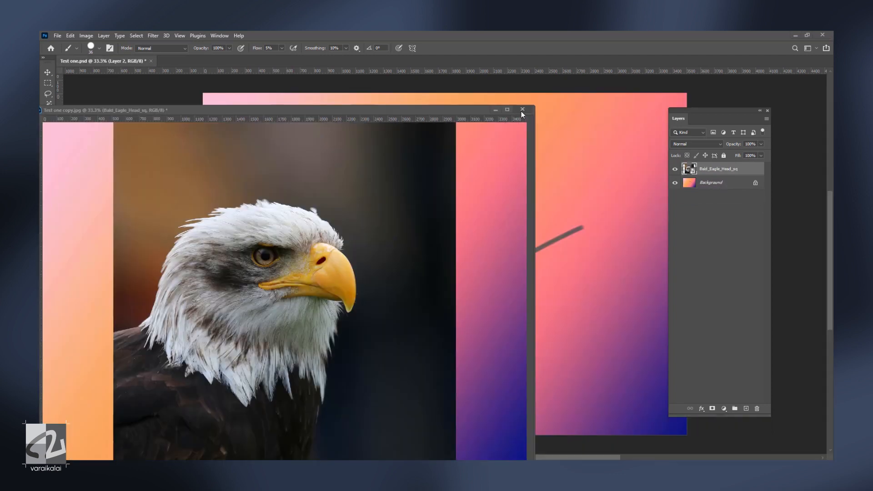
pyautogui.click(522, 110)
pyautogui.click(434, 195)
pyautogui.moveTo(123, 60); pyautogui.dragTo(129, 80)
pyautogui.click(544, 80)
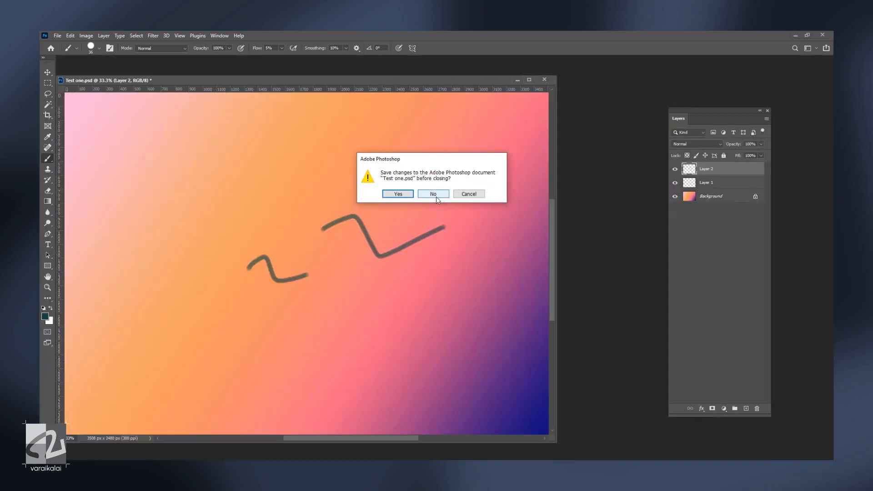
pyautogui.click(433, 193)
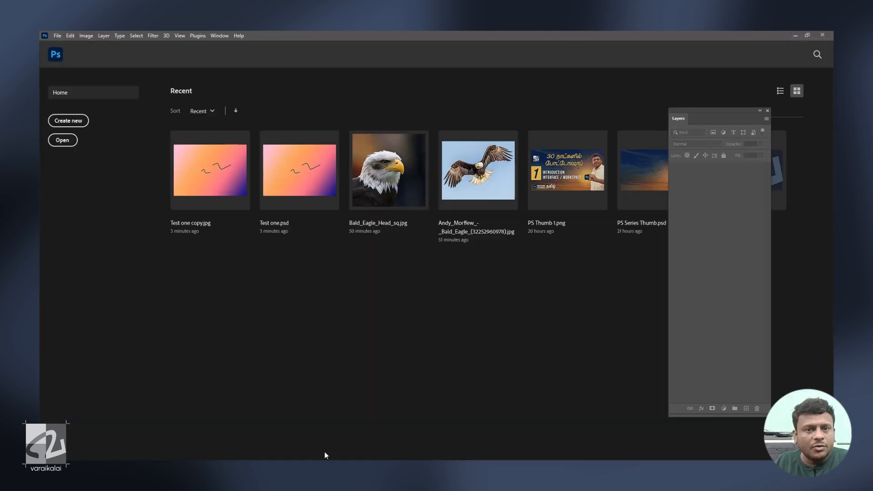
# Open the Bald_Eagle_Head_sq image from the Wikimedia folder as its own document to check its layers.
pyautogui.moveTo(229, 468)
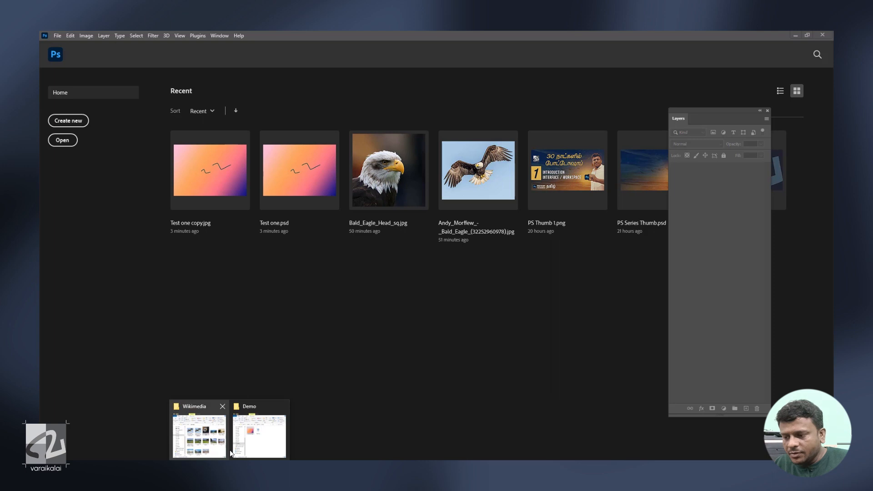
pyautogui.click(221, 446)
pyautogui.moveTo(668, 217); pyautogui.dragTo(270, 338)
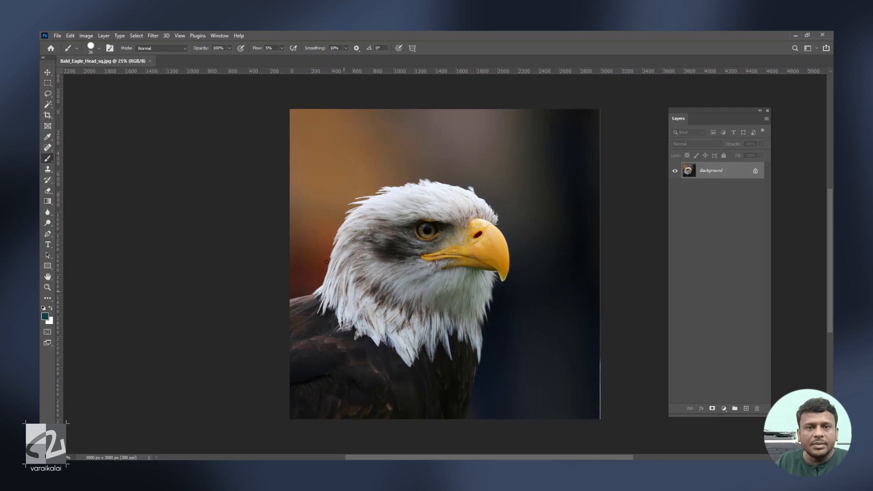
pyautogui.scroll(1, 318, 123)
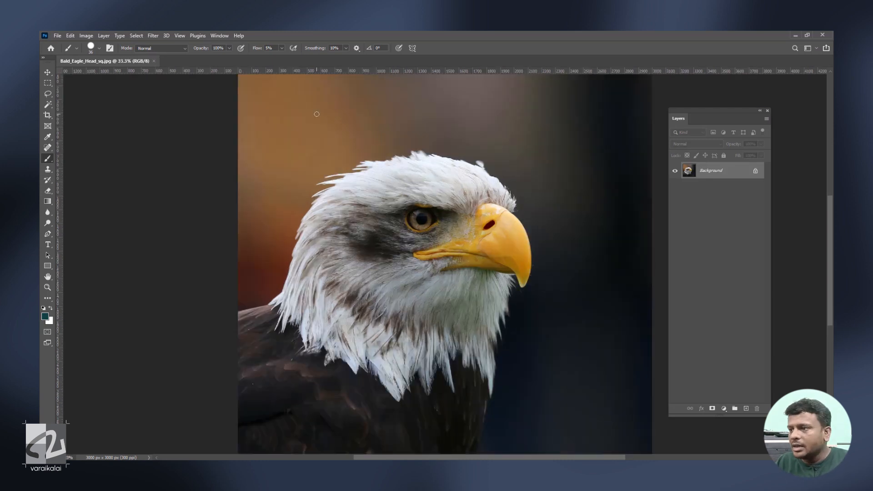
# Close the eagle image and open the "Test one" PSD file from the Demo folder.
pyautogui.click(153, 61)
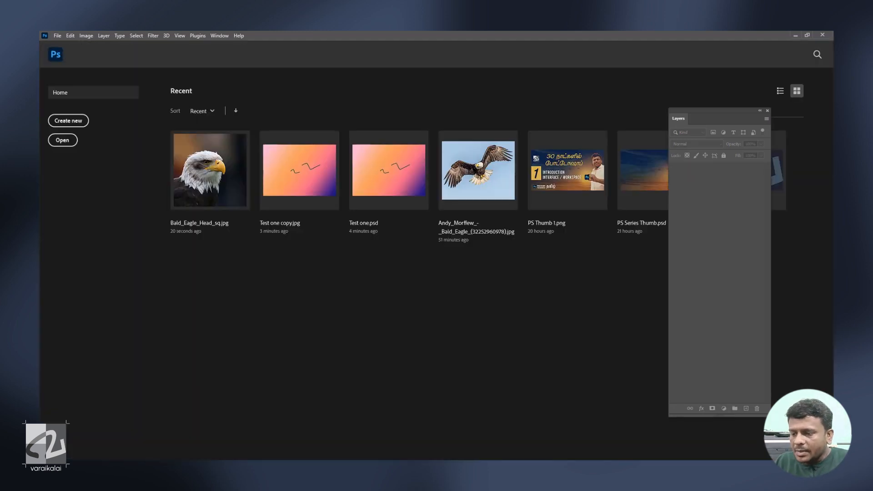
pyautogui.click(258, 441)
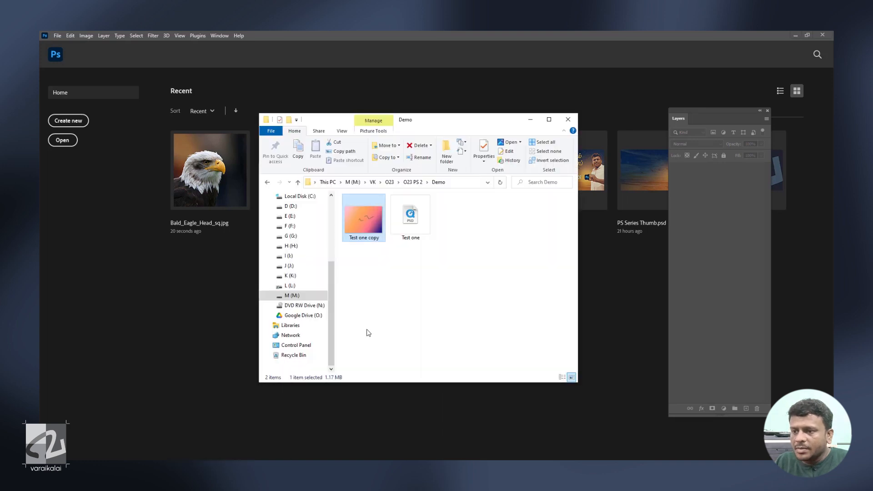
pyautogui.moveTo(409, 218); pyautogui.dragTo(215, 344)
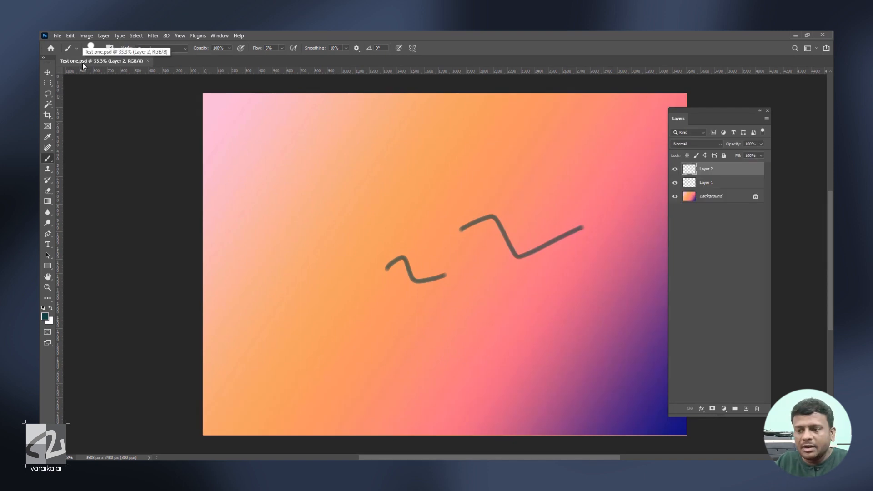
# Hide and show Layer 2 and Layer 1 of the reopened "Test one" PSD to check that they are separate.
pyautogui.click(675, 169)
pyautogui.click(675, 169)
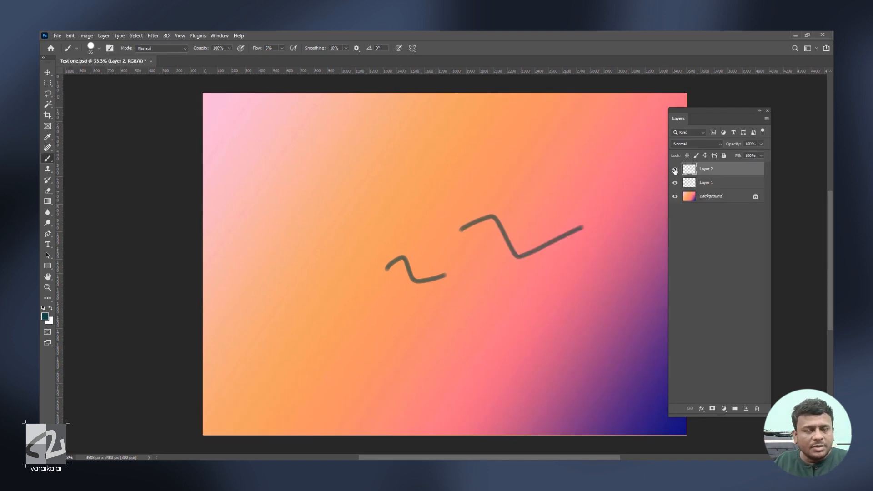
pyautogui.click(675, 169)
pyautogui.click(675, 183)
pyautogui.click(675, 183)
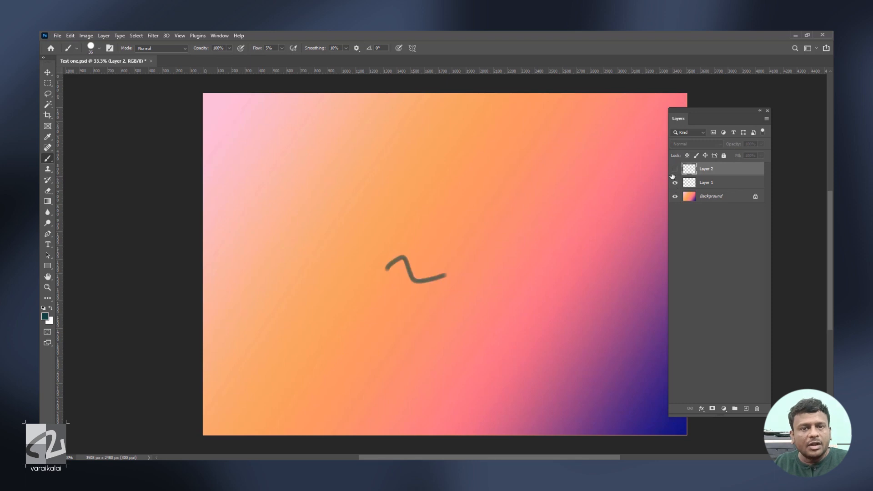
pyautogui.click(674, 170)
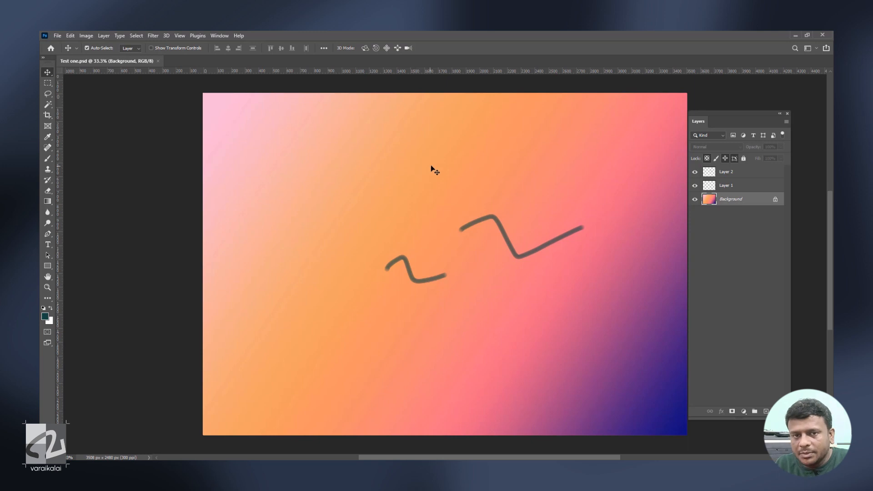
# Replace the Background with a new layer below the brush strokes, filled diagonally from upper left to lower right with the Green_15 gradient preset.
pyautogui.hotkey('ctrl', 'shift', 'alt', 'n')
pyautogui.click(48, 201)
pyautogui.click(105, 48)
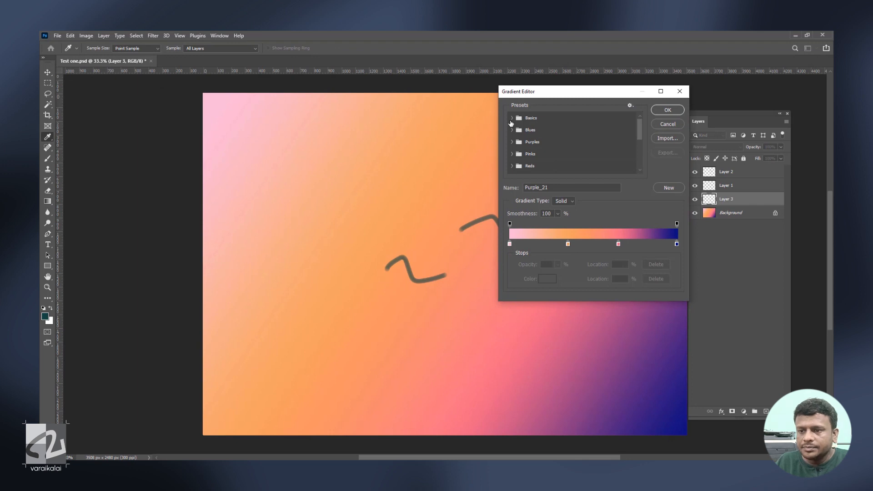
pyautogui.scroll(-3, 512, 136)
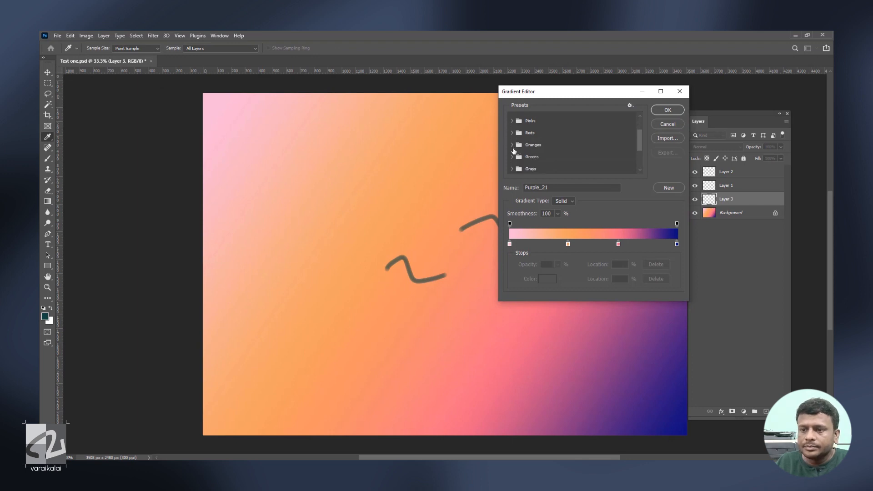
pyautogui.click(512, 157)
pyautogui.click(589, 156)
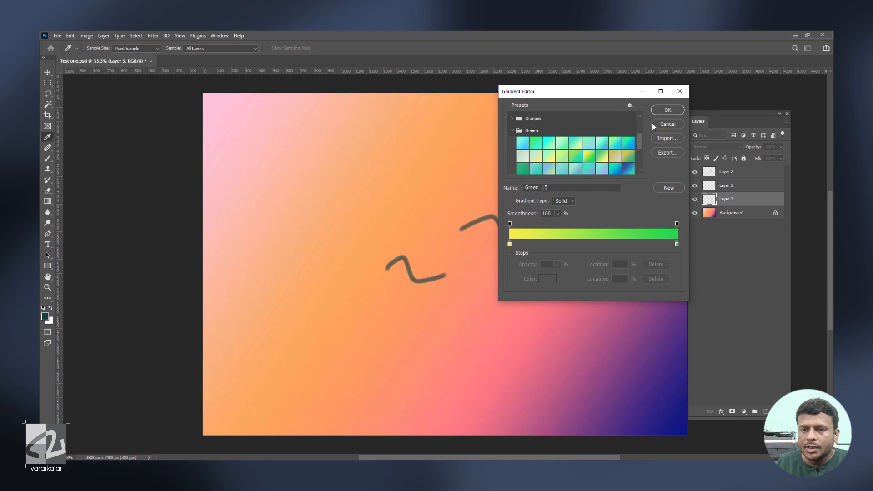
pyautogui.press('Return')
pyautogui.moveTo(240, 111); pyautogui.dragTo(683, 415)
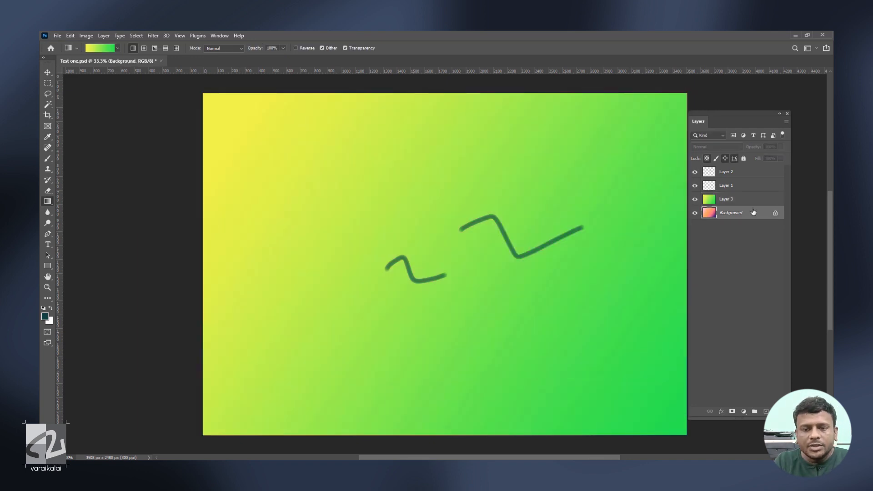
pyautogui.press('Delete')
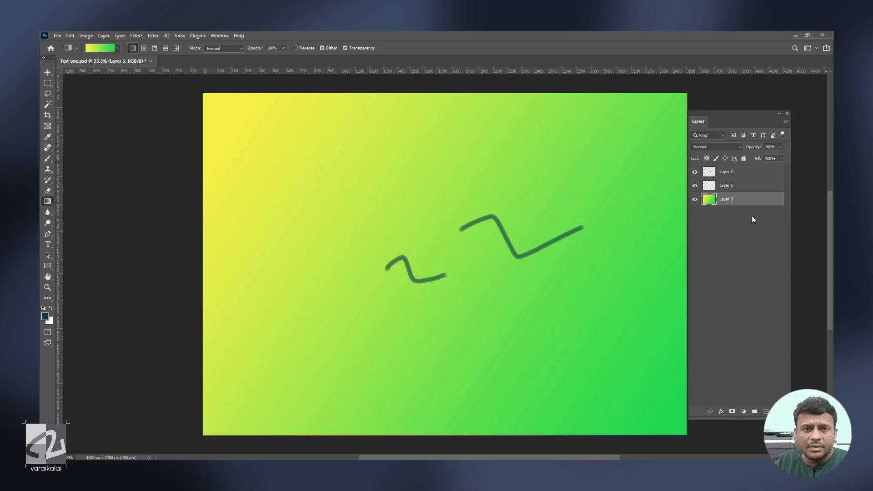
# Save the edited document under the name "Test two" in Photoshop format in the Demo folder, and close it.
pyautogui.click(57, 35)
pyautogui.click(92, 135)
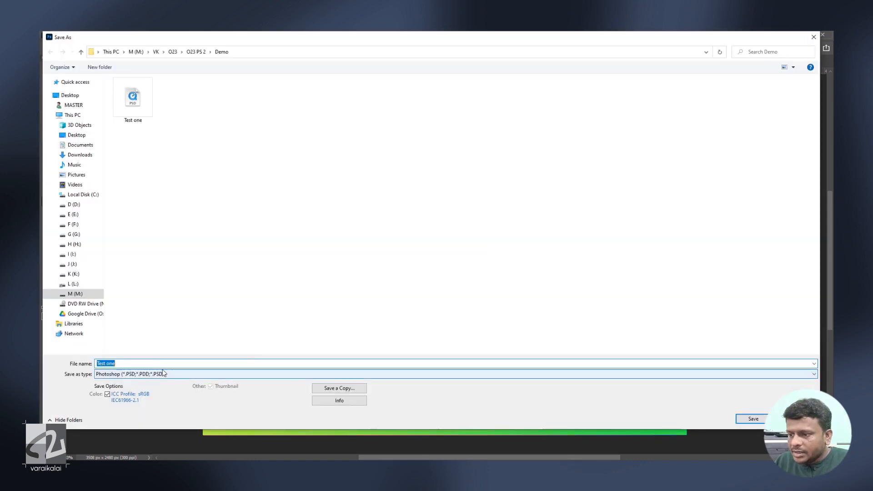
pyautogui.click(163, 363)
pyautogui.hotkey('ctrl', 'shift', 'Left')
pyautogui.write('tp')
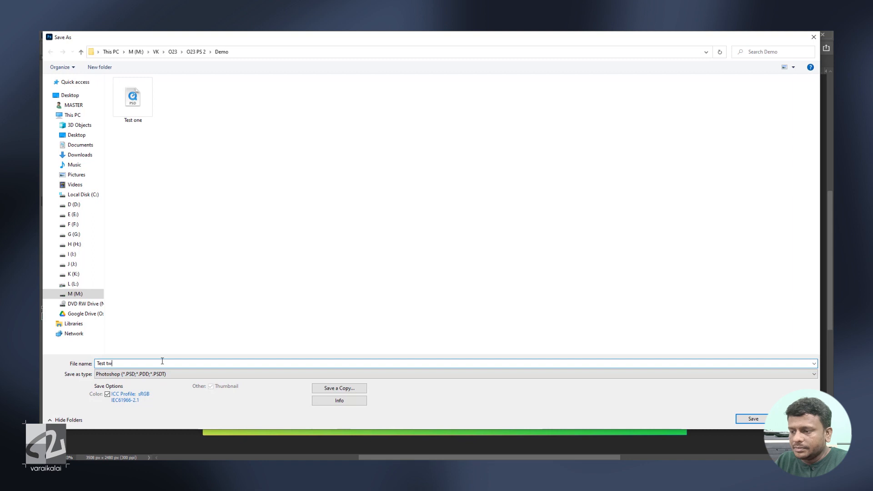
pyautogui.write('o')
pyautogui.press('Return')
pyautogui.press('Return')
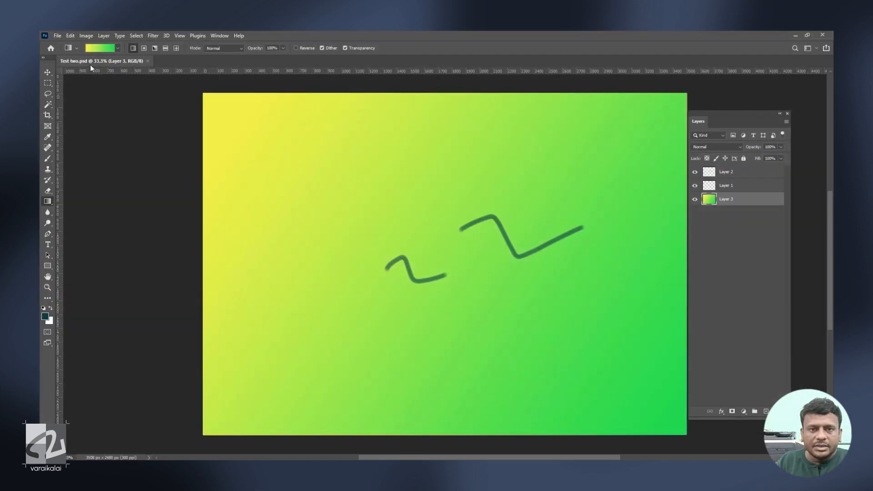
pyautogui.click(148, 61)
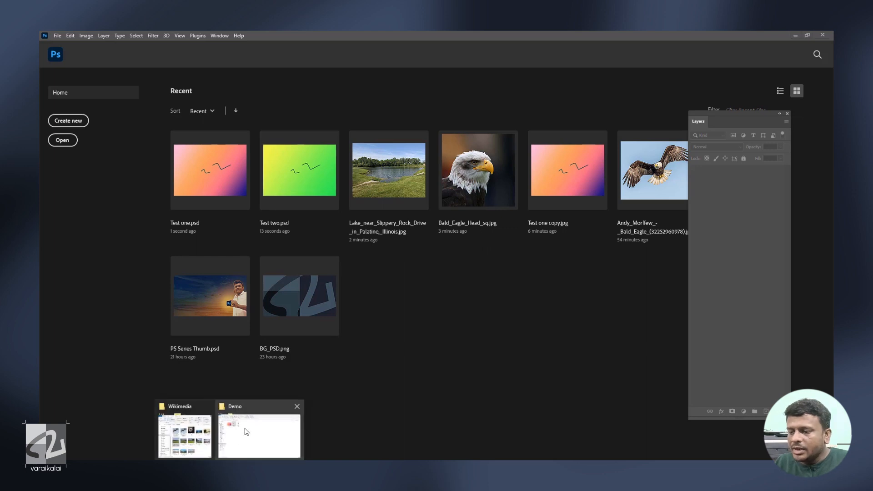
# Restore the Demo folder window to a smaller size and open the "Test one" PSD from it to check the original.
pyautogui.click(233, 438)
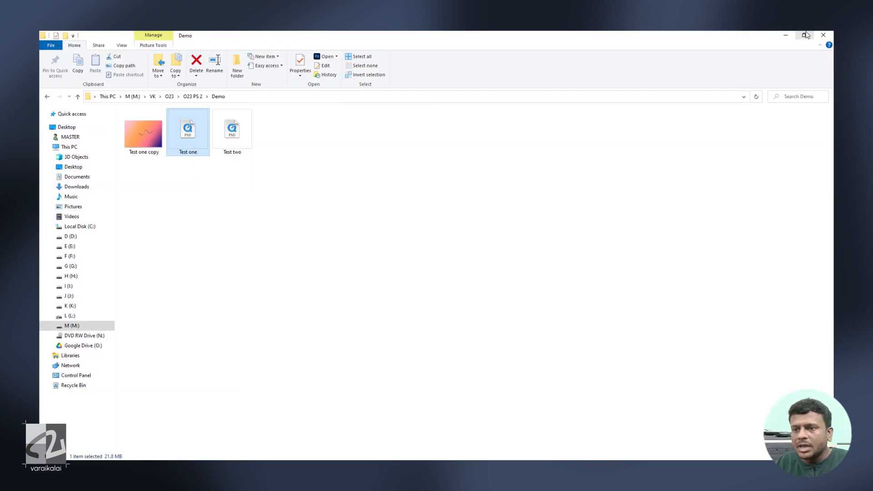
pyautogui.click(804, 35)
pyautogui.moveTo(516, 126); pyautogui.dragTo(657, 119)
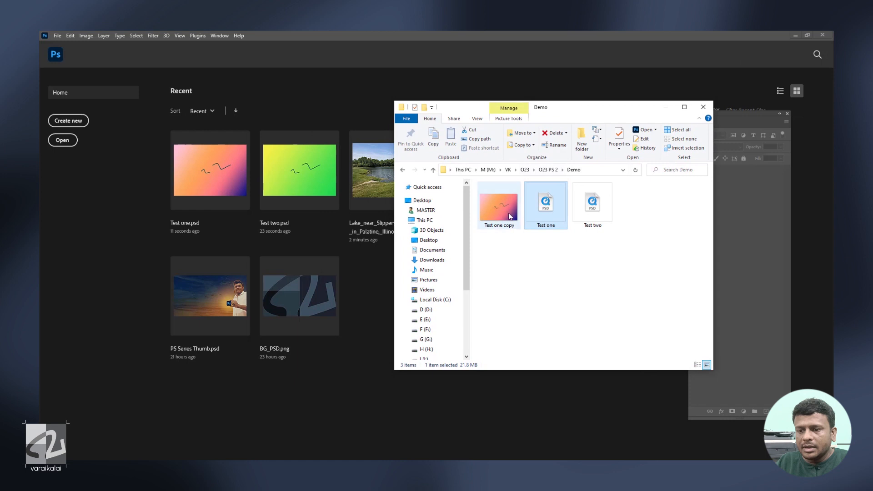
pyautogui.moveTo(564, 222); pyautogui.dragTo(348, 425)
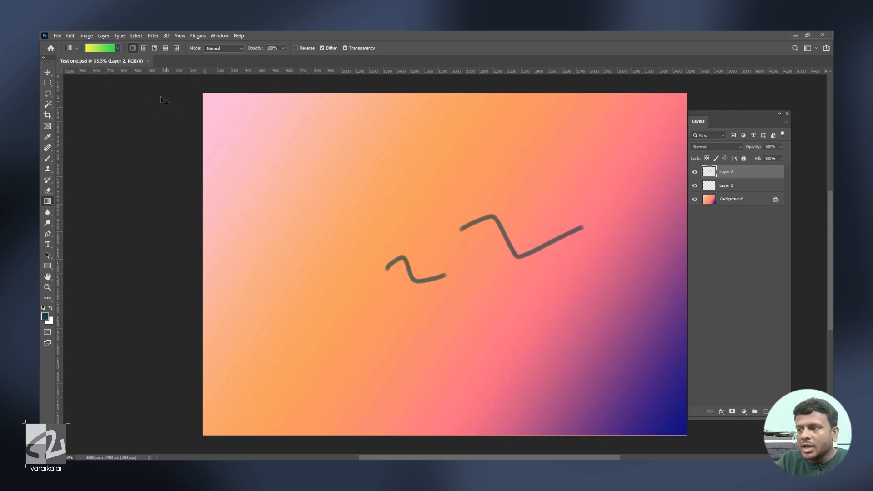
# Close the "Test one" document and open the "Test two" PSD from the Demo folder.
pyautogui.click(148, 61)
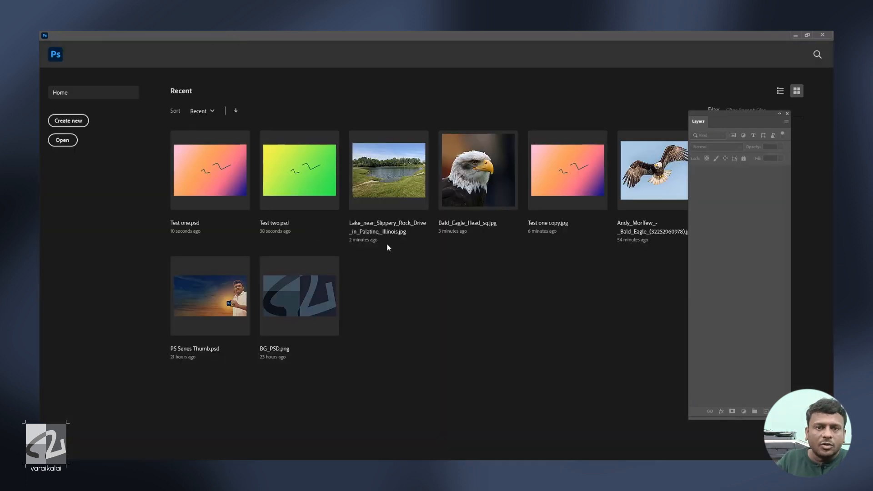
pyautogui.hotkey('alt', 'Tab')
pyautogui.moveTo(593, 204); pyautogui.dragTo(358, 376)
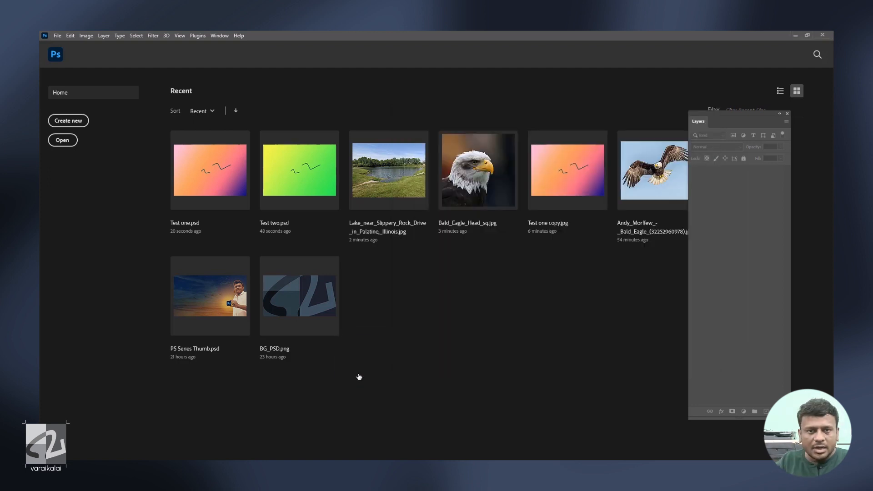